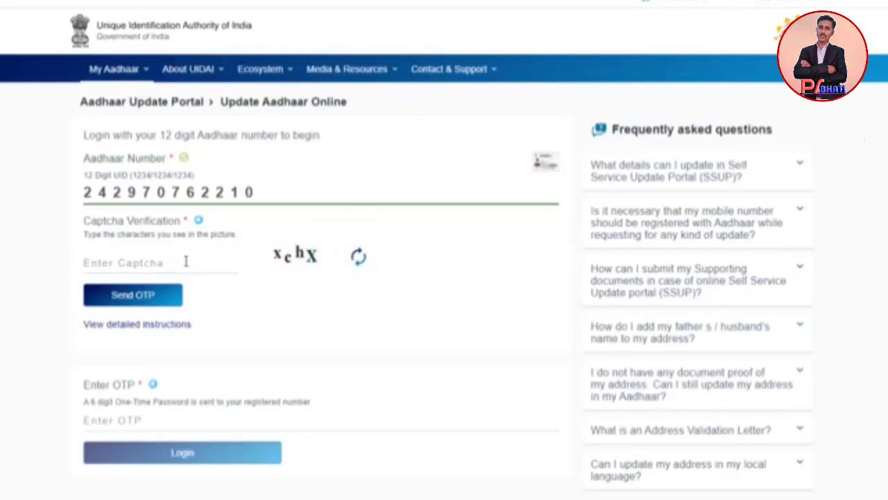
# Log in to the self-service portal by entering the captcha and the one-time password
pyautogui.click(184, 261)
pyautogui.write('xchX')
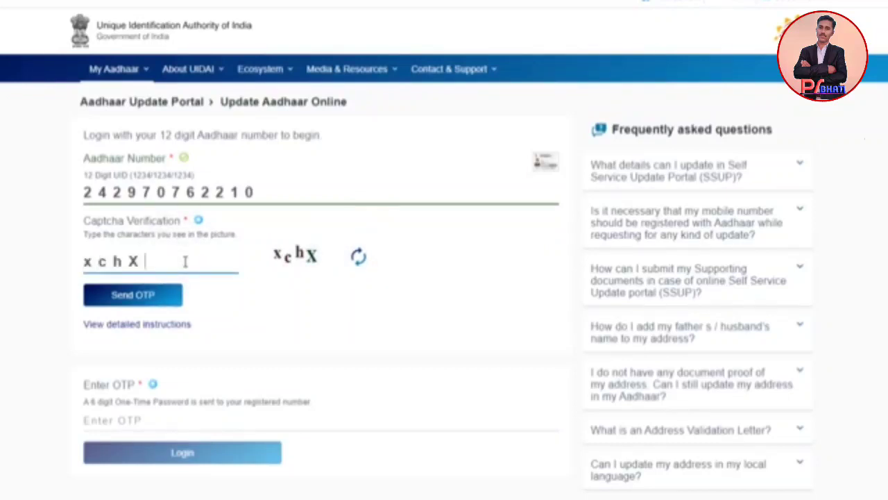
pyautogui.click(140, 299)
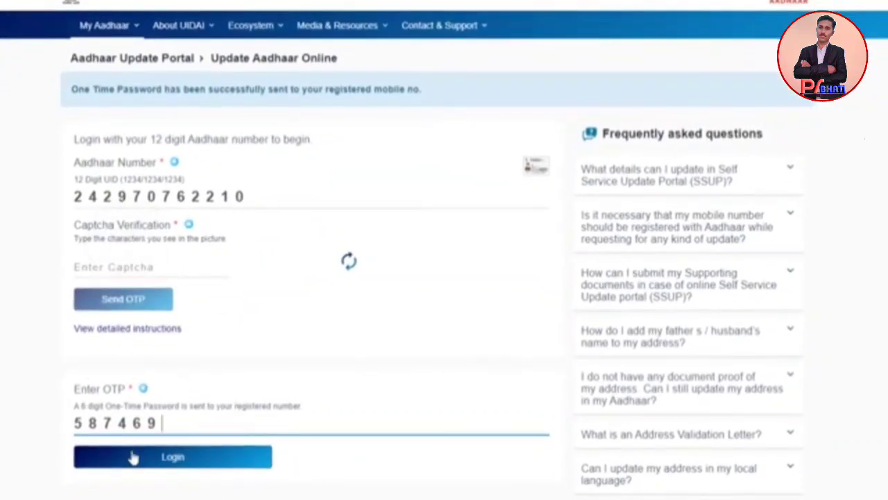
pyautogui.click(174, 457)
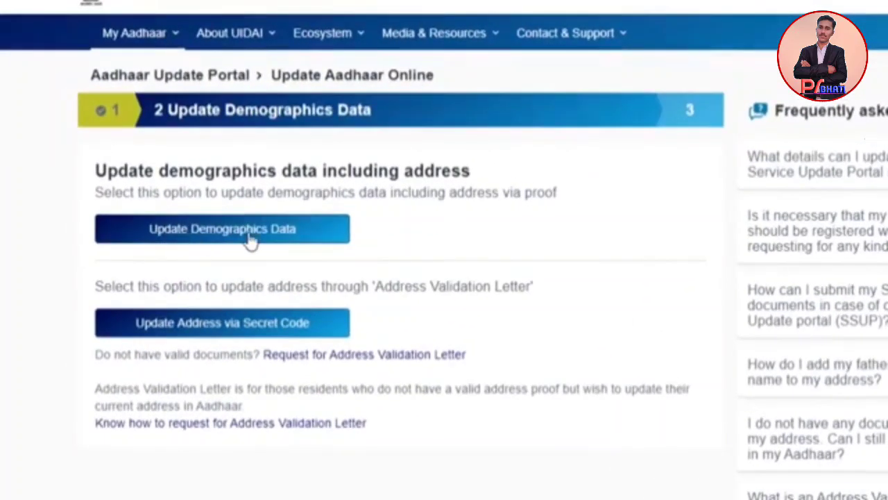
# Choose Name under Update Demographics Data and confirm awareness of the name update rules
pyautogui.click(239, 237)
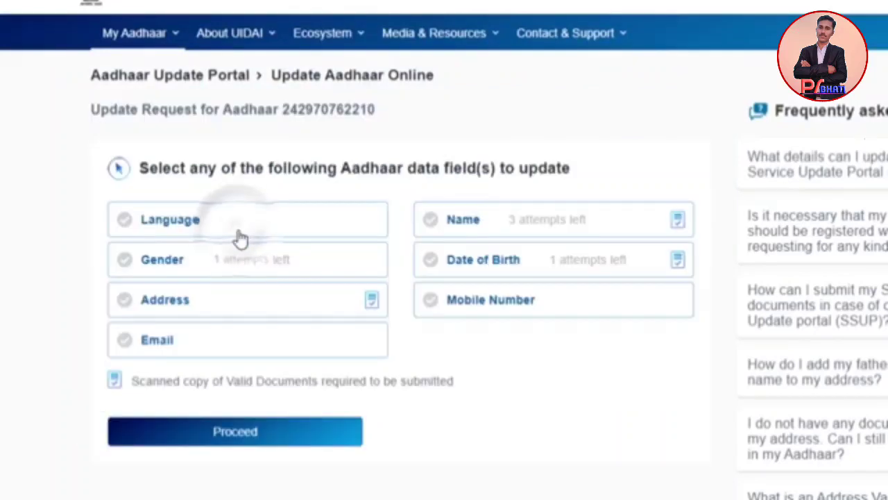
pyautogui.click(478, 226)
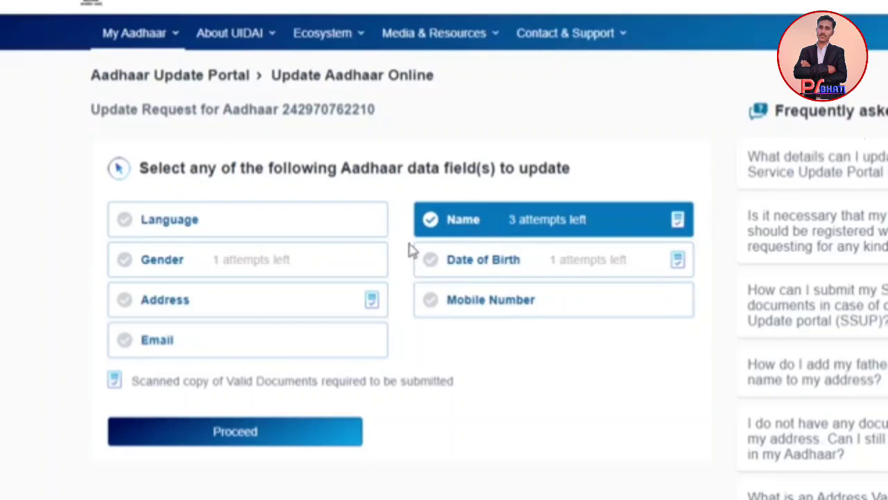
pyautogui.click(231, 434)
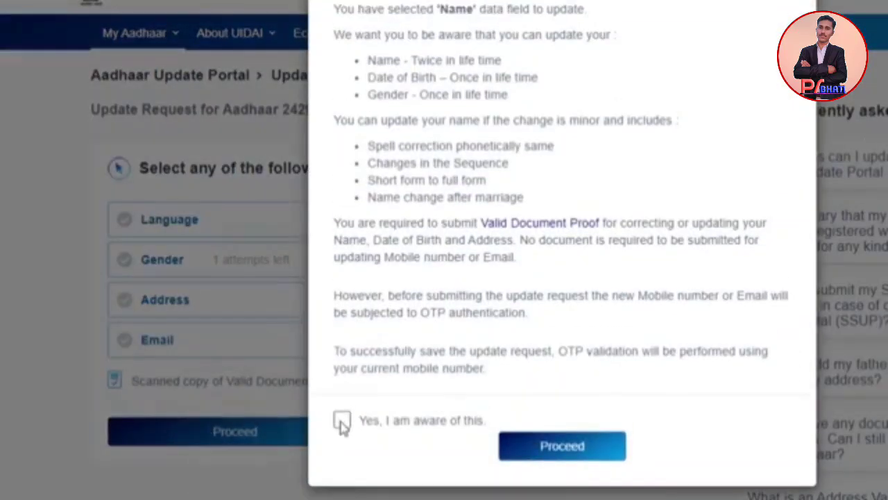
pyautogui.click(342, 421)
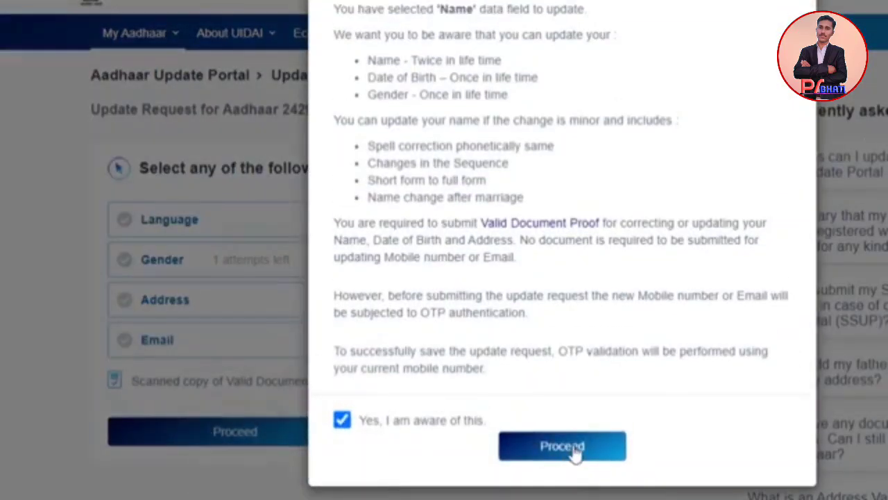
pyautogui.click(562, 446)
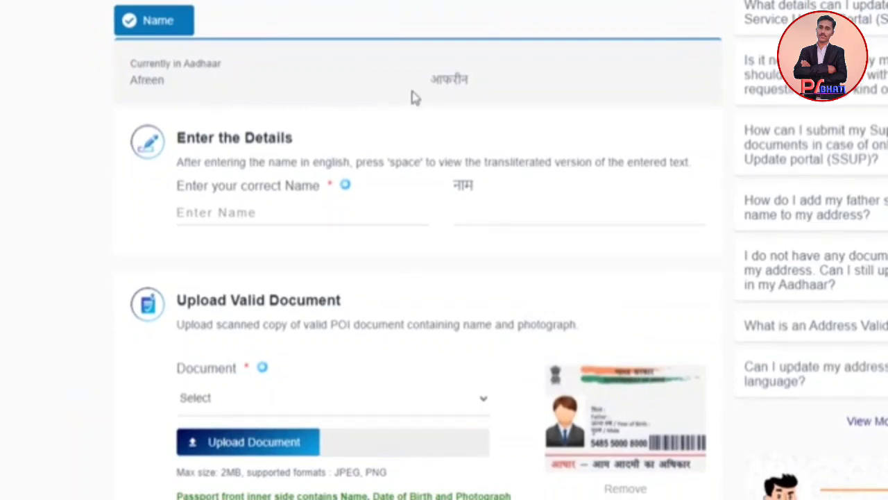
# Enter the applicant's corrected full name and retype the misspelled Hindi surname; open the Document list
pyautogui.click(270, 205)
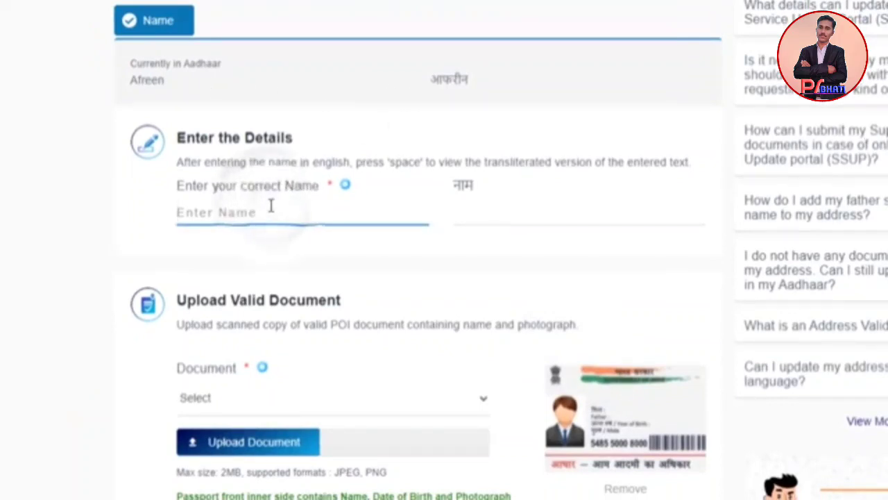
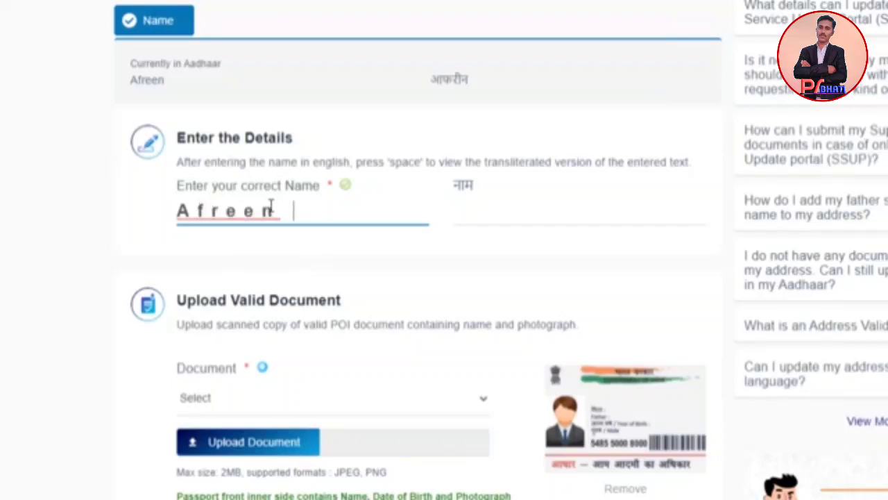
pyautogui.click(118, 229)
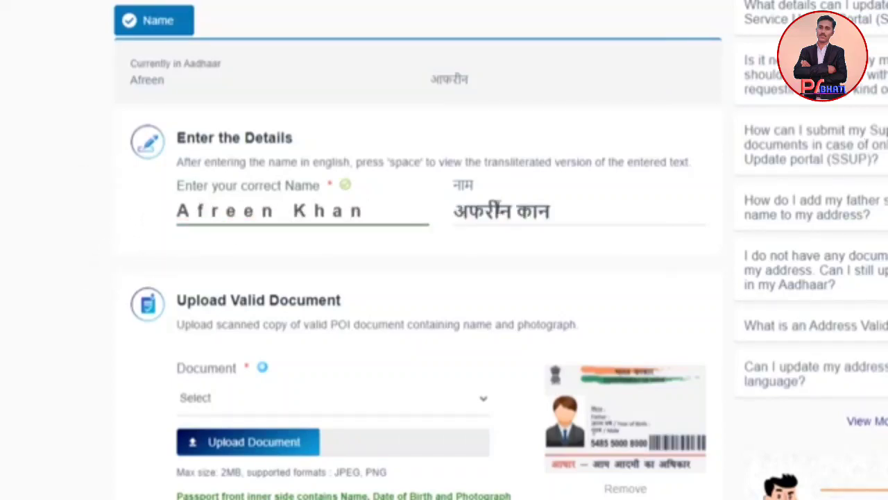
pyautogui.doubleClick(565, 216)
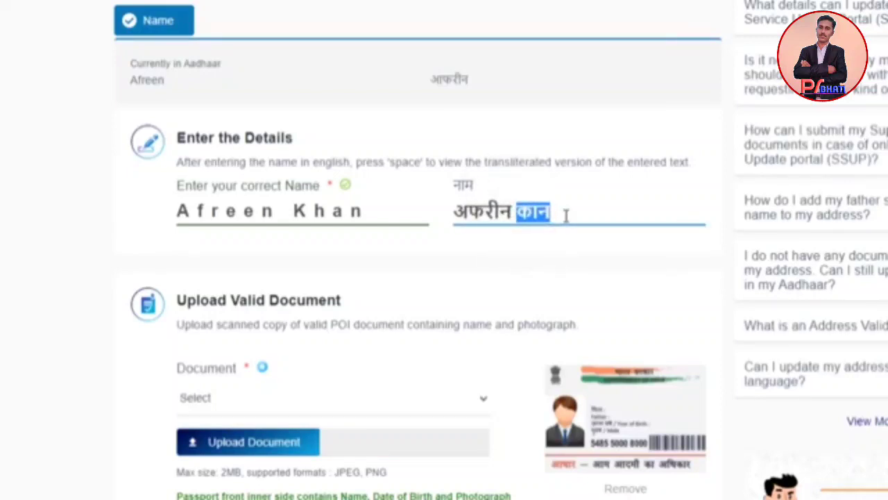
pyautogui.write('खान')
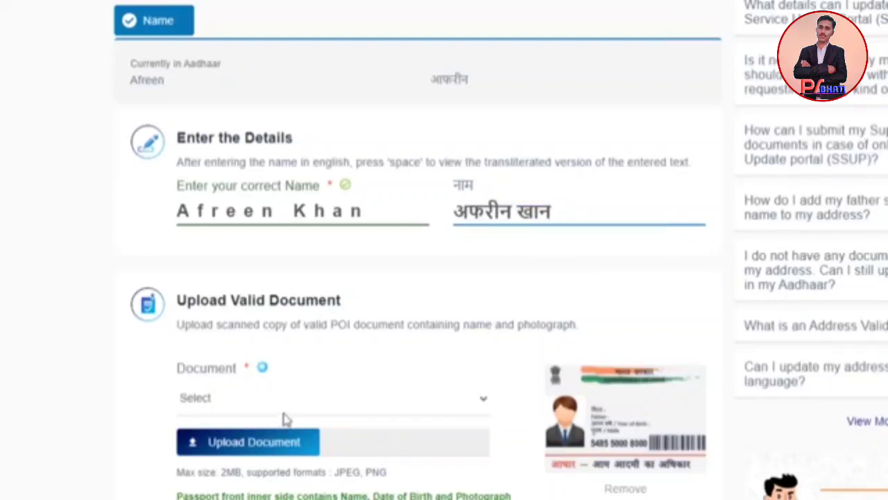
pyautogui.click(224, 406)
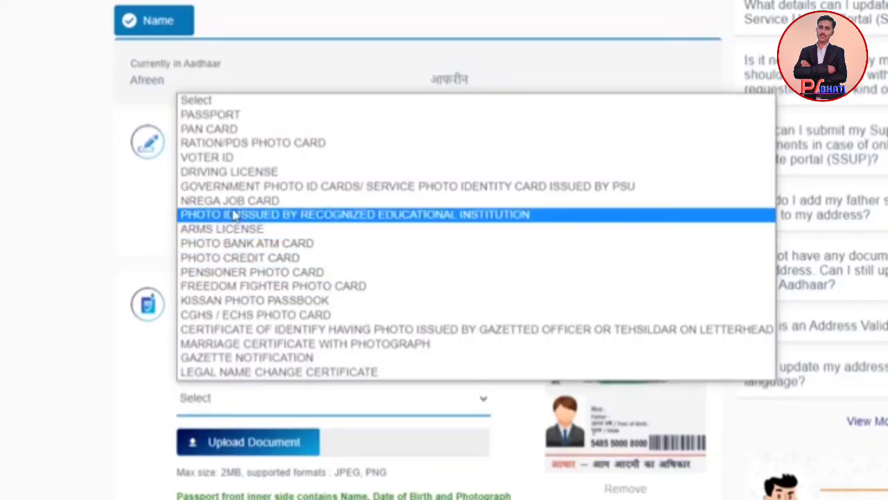
# Attach pan.jpg as PAN CARD proof and preview the name update request
pyautogui.click(213, 128)
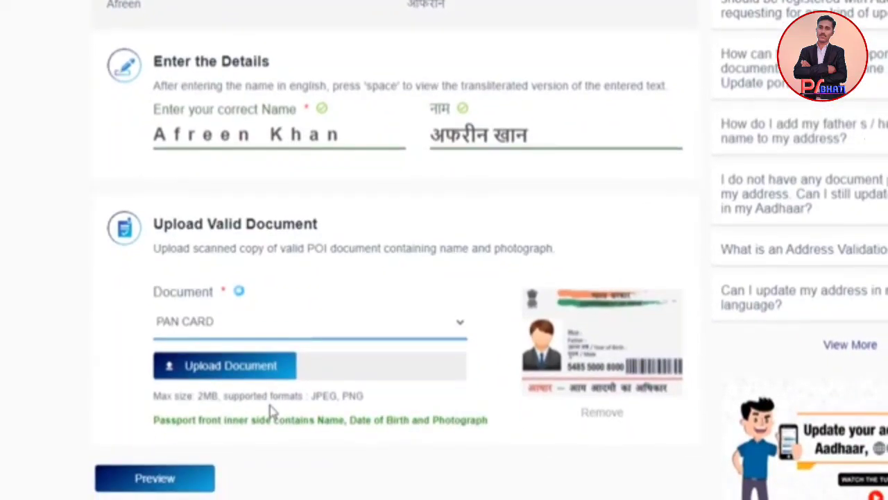
pyautogui.click(235, 373)
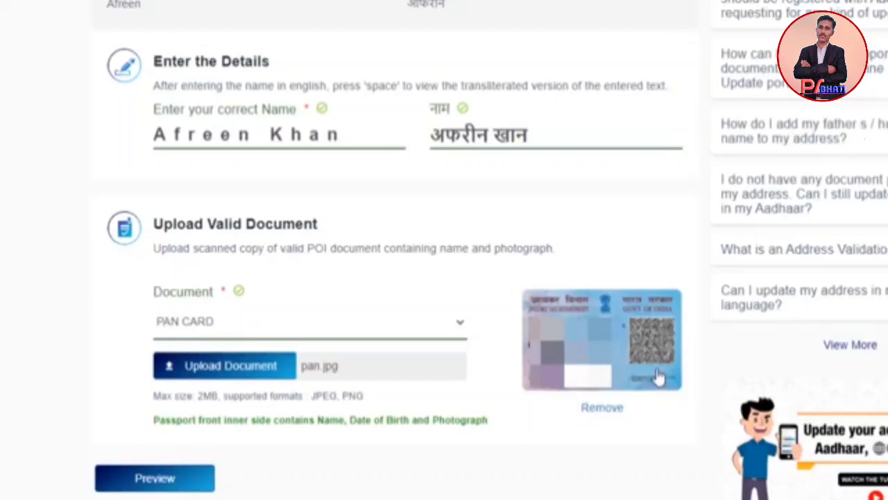
pyautogui.click(156, 479)
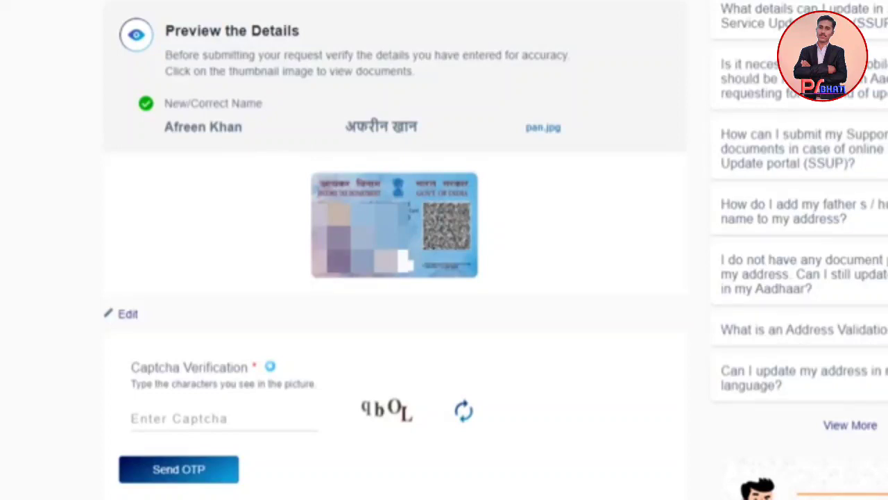
# Verify the request with captcha and OTP, confirm the declaration, and proceed to the ₹50 payment
pyautogui.click(203, 417)
pyautogui.write('qb')
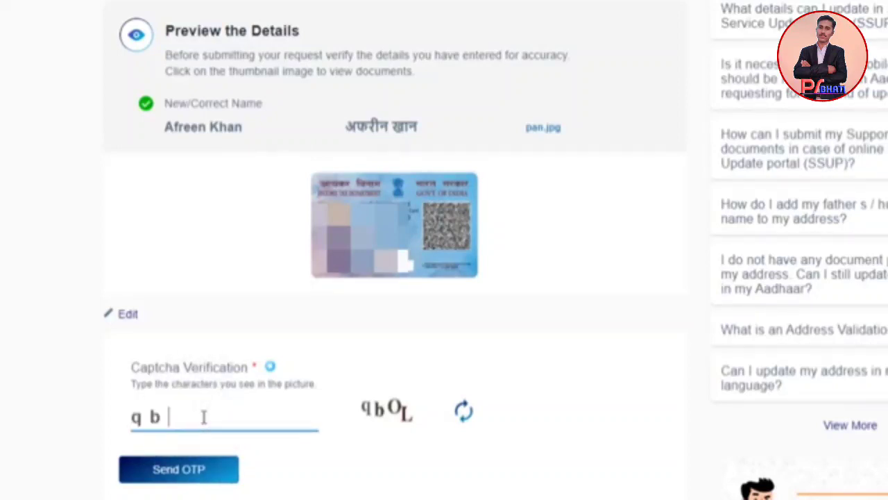
pyautogui.write('OL')
pyautogui.click(200, 471)
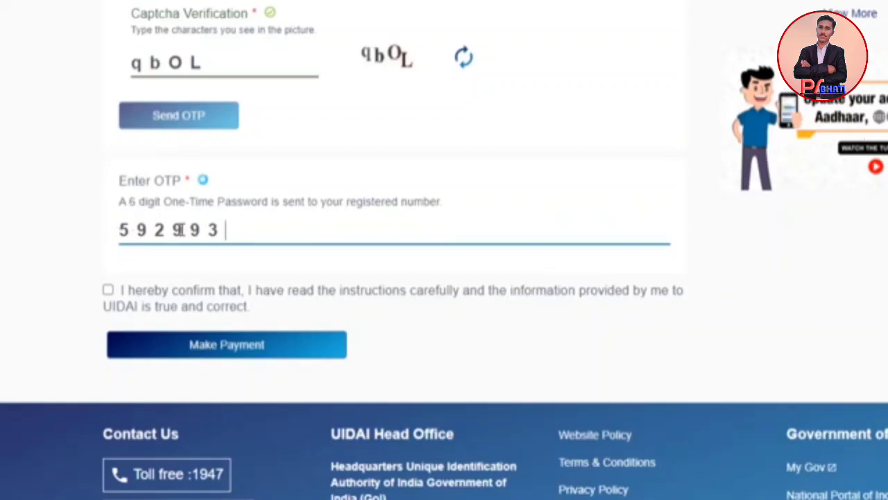
pyautogui.click(108, 290)
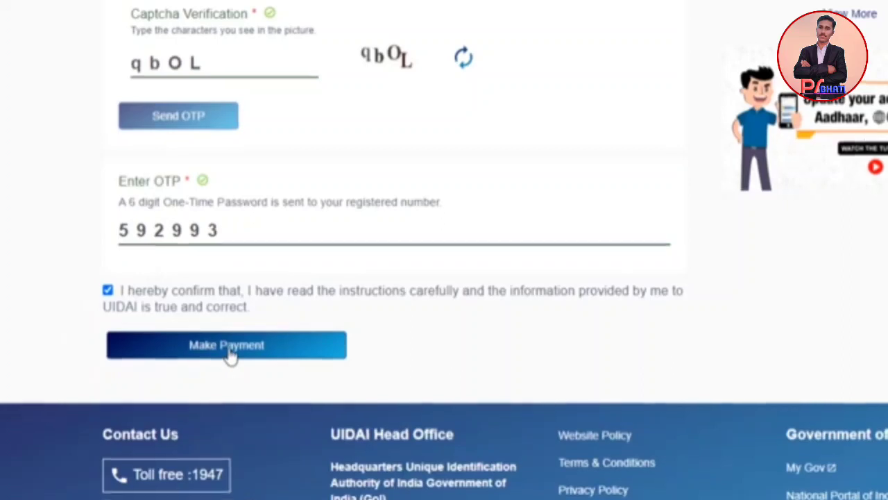
pyautogui.click(228, 347)
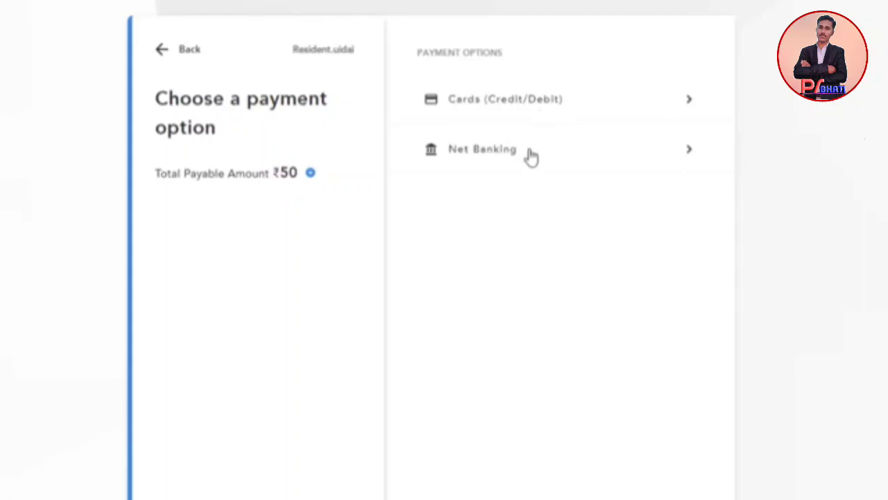
# Pay the ₹50 fee by credit/debit card without saving the card, confirming with the bank OTP
pyautogui.click(495, 108)
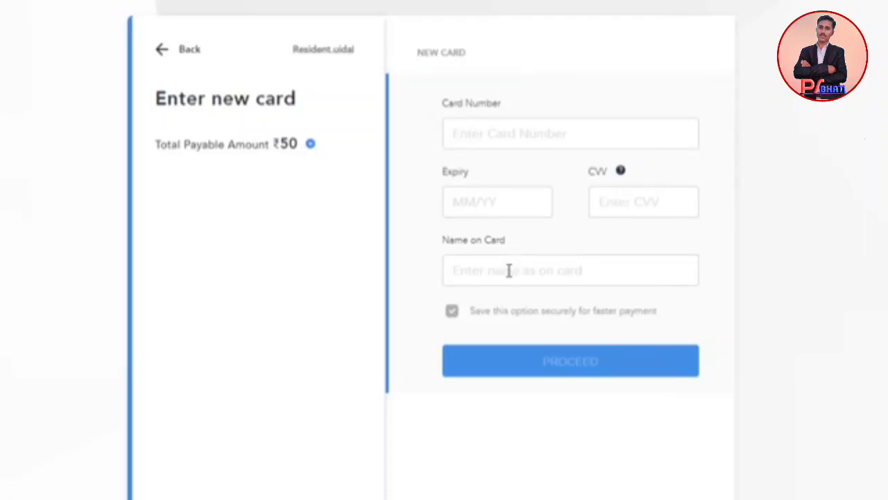
pyautogui.click(452, 313)
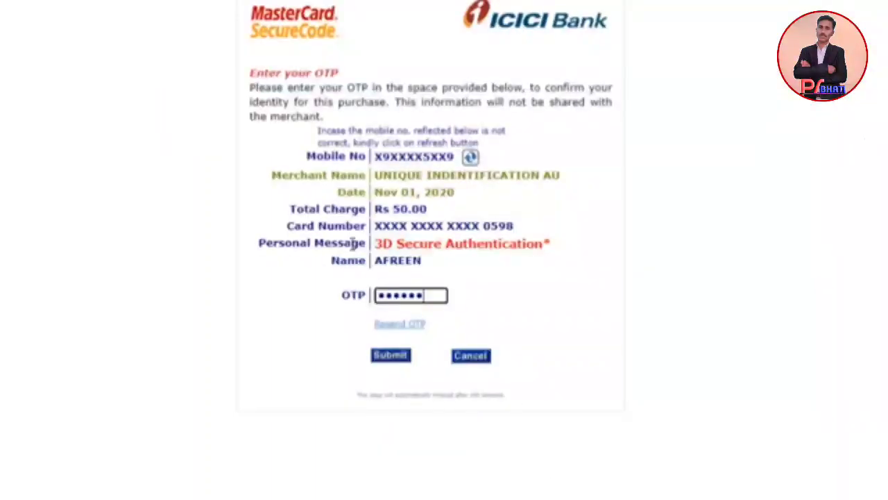
pyautogui.click(395, 356)
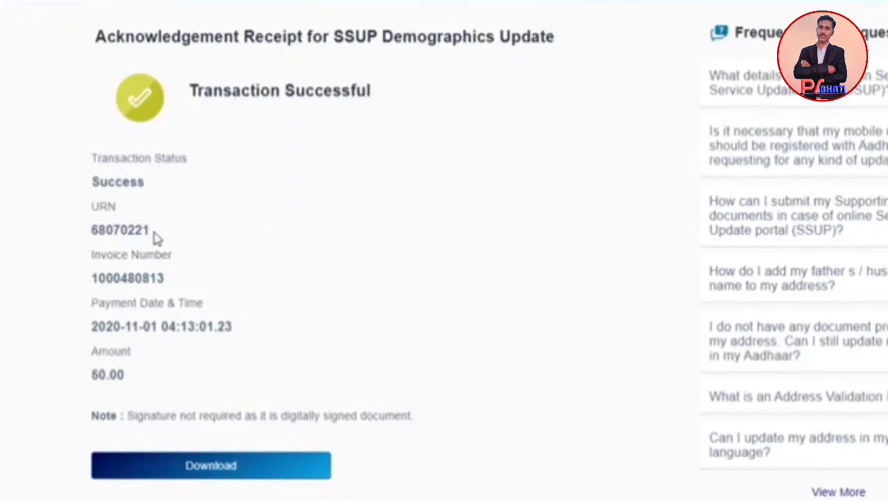
# Note the URN from the receipt, download the acknowledgement slip, and review the corrected name on it
pyautogui.moveTo(154, 235); pyautogui.dragTo(87, 237)
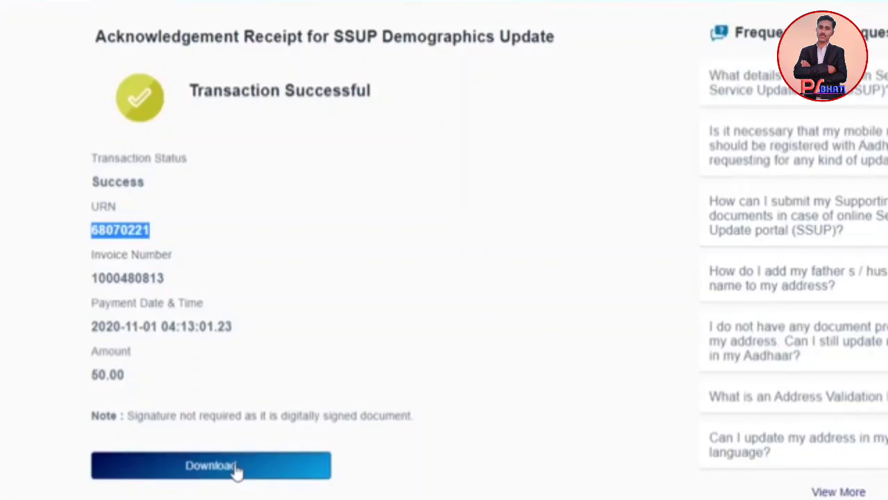
pyautogui.click(211, 464)
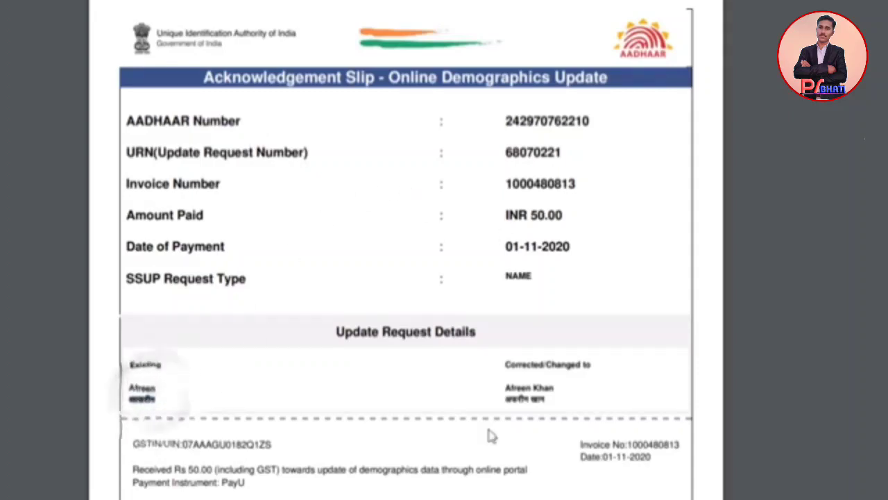
pyautogui.moveTo(548, 399); pyautogui.dragTo(493, 397)
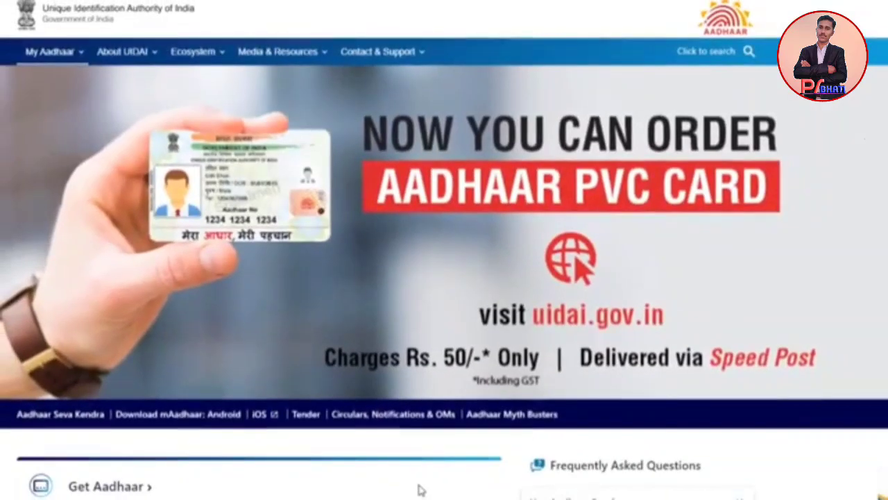
pyautogui.scroll(-3, 419, 489)
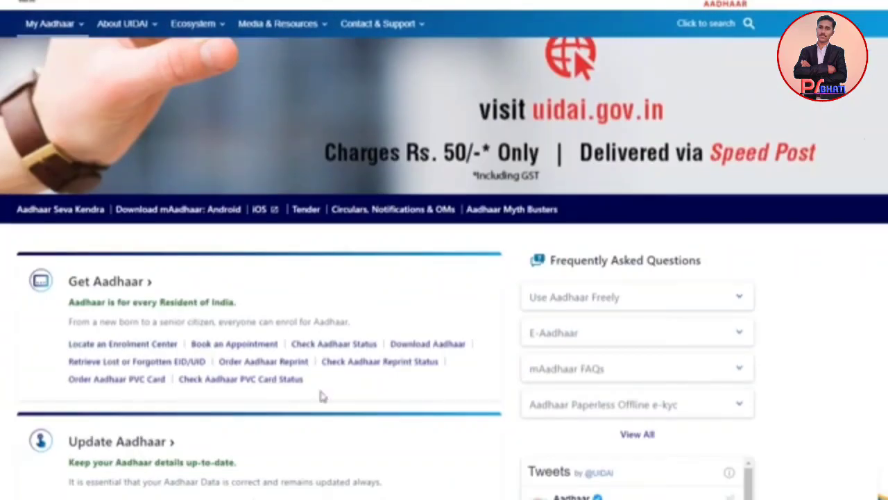
# Open the online demographics update status check and fill in the Aadhaar number, URN and captcha
pyautogui.scroll(-2, 270, 369)
pyautogui.scroll(-1, 220, 335)
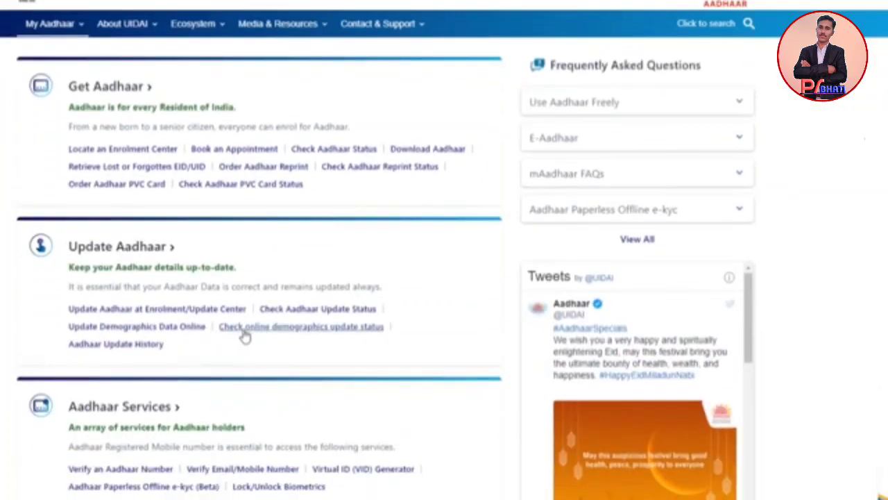
pyautogui.click(314, 328)
pyautogui.click(106, 189)
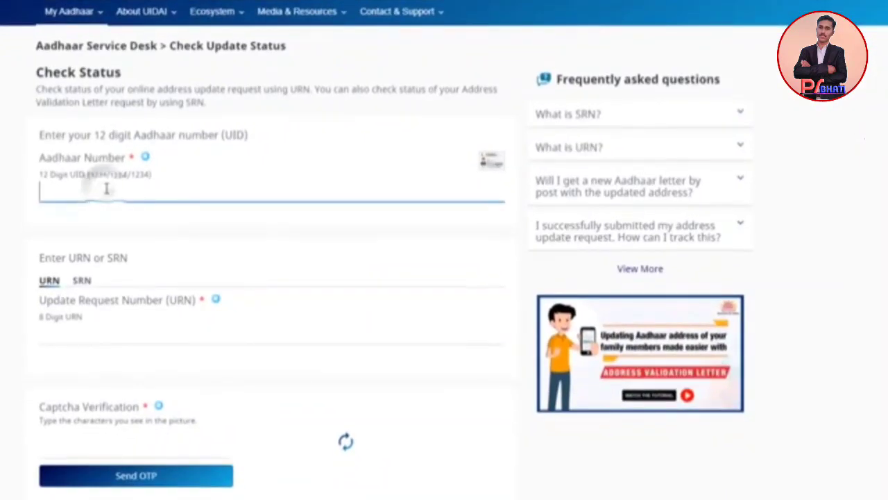
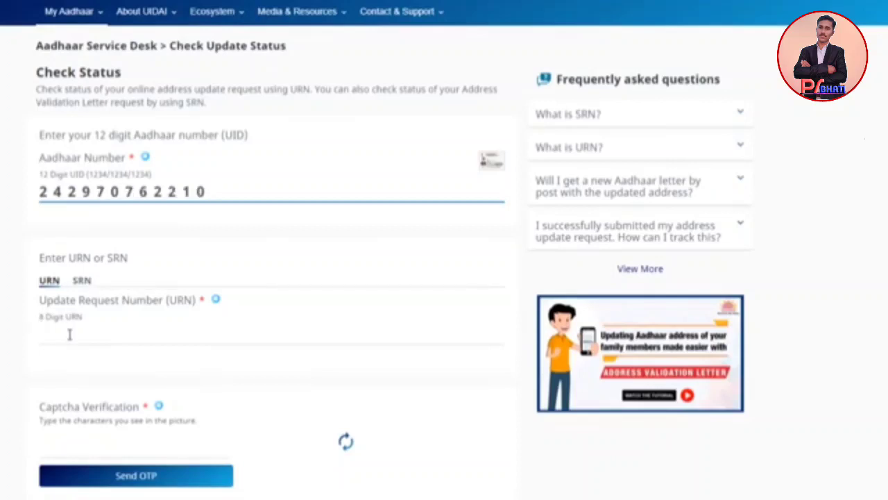
pyautogui.click(70, 334)
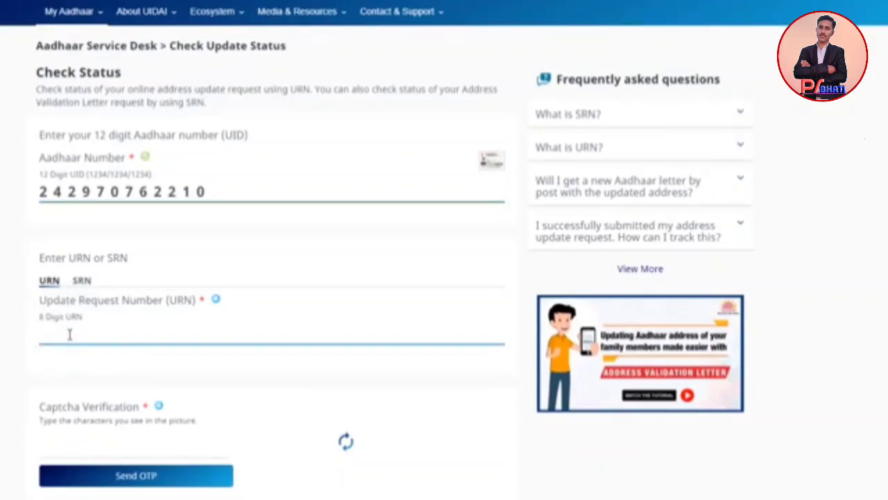
pyautogui.click(191, 447)
pyautogui.write('grju')
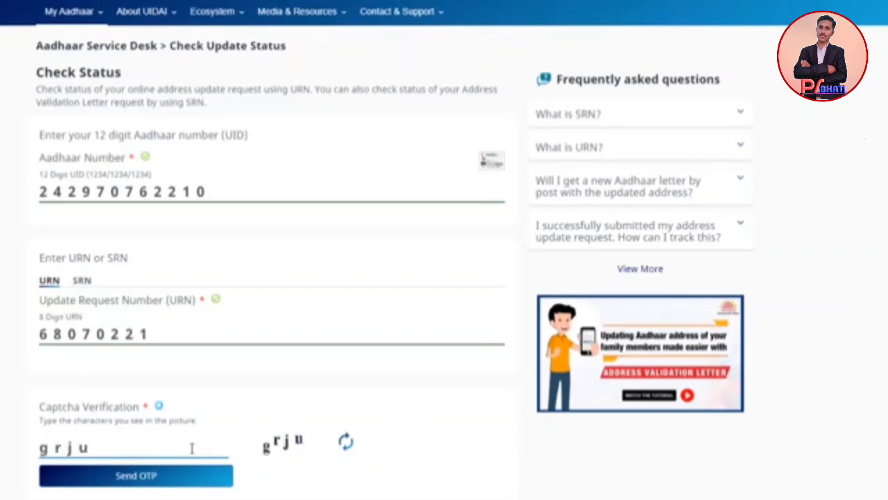
# Verify with the received OTP and check the status, showing the name update as being processed
pyautogui.click(158, 488)
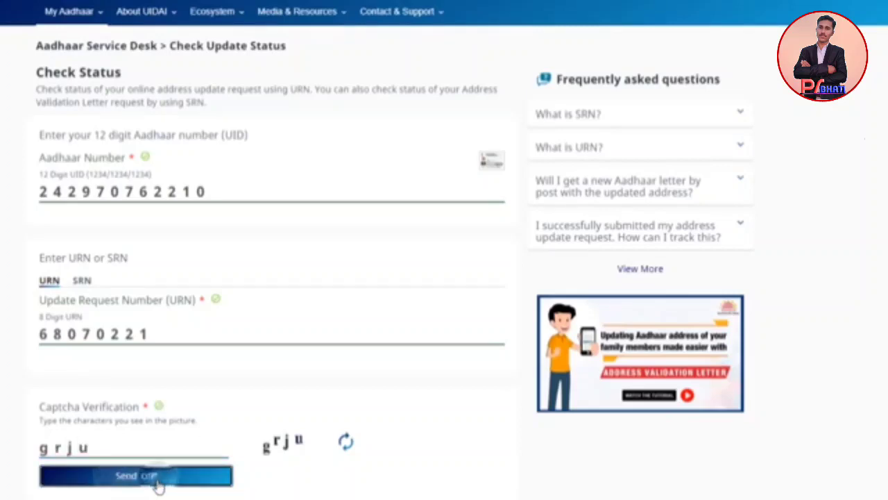
pyautogui.scroll(-3, 271, 385)
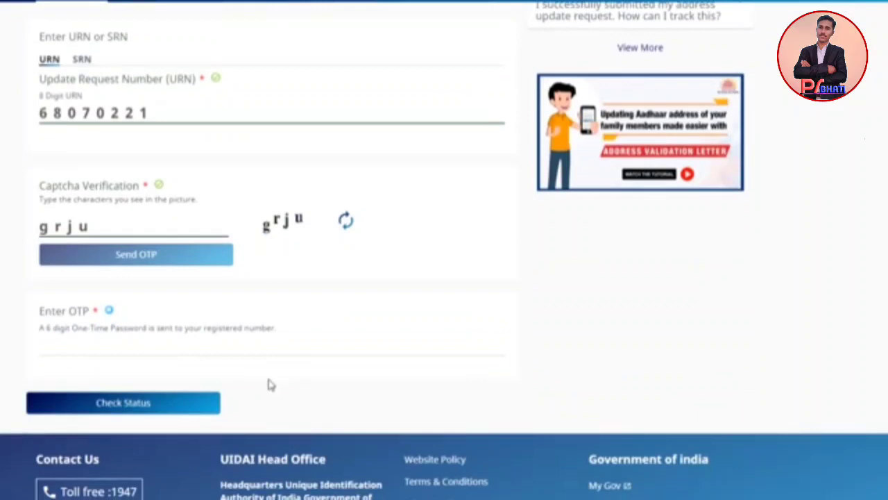
pyautogui.click(134, 351)
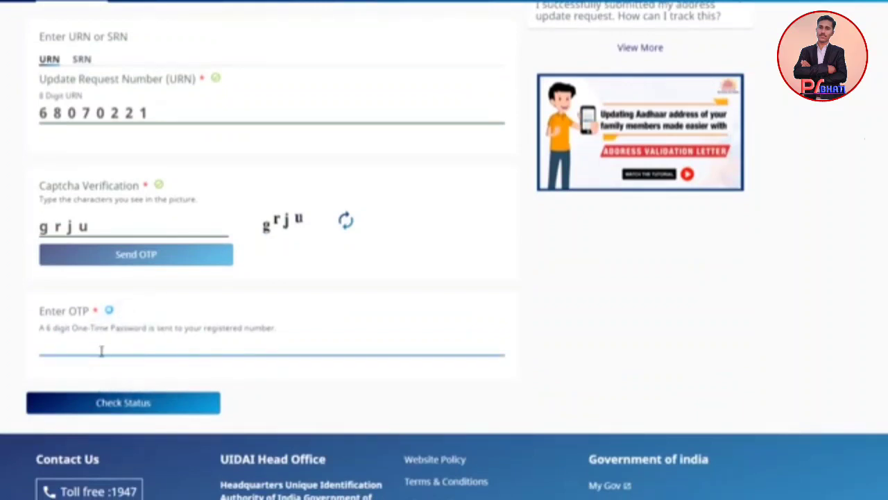
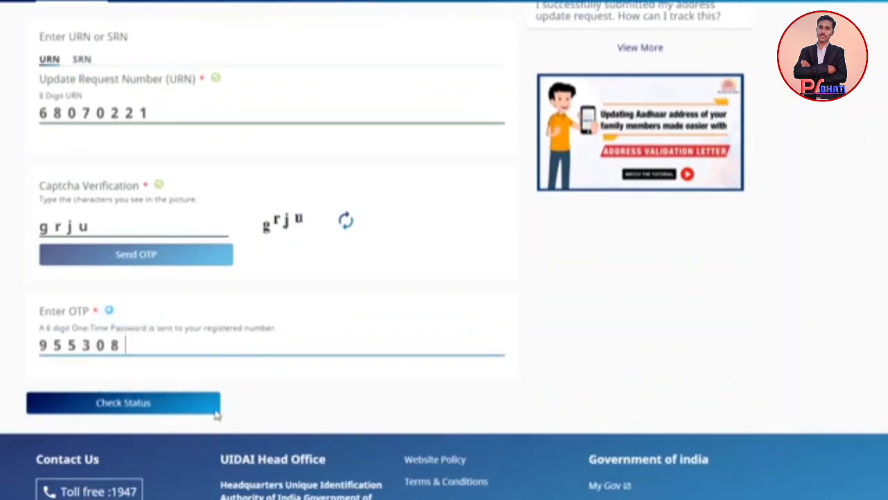
pyautogui.click(153, 413)
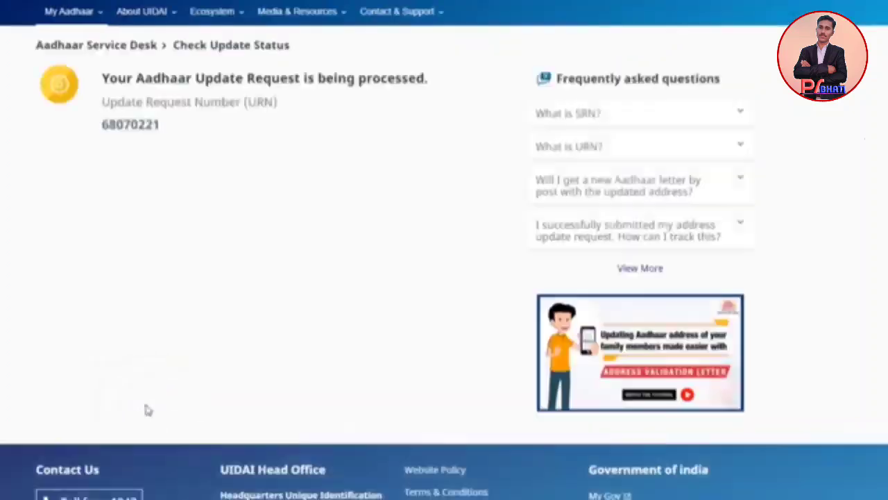